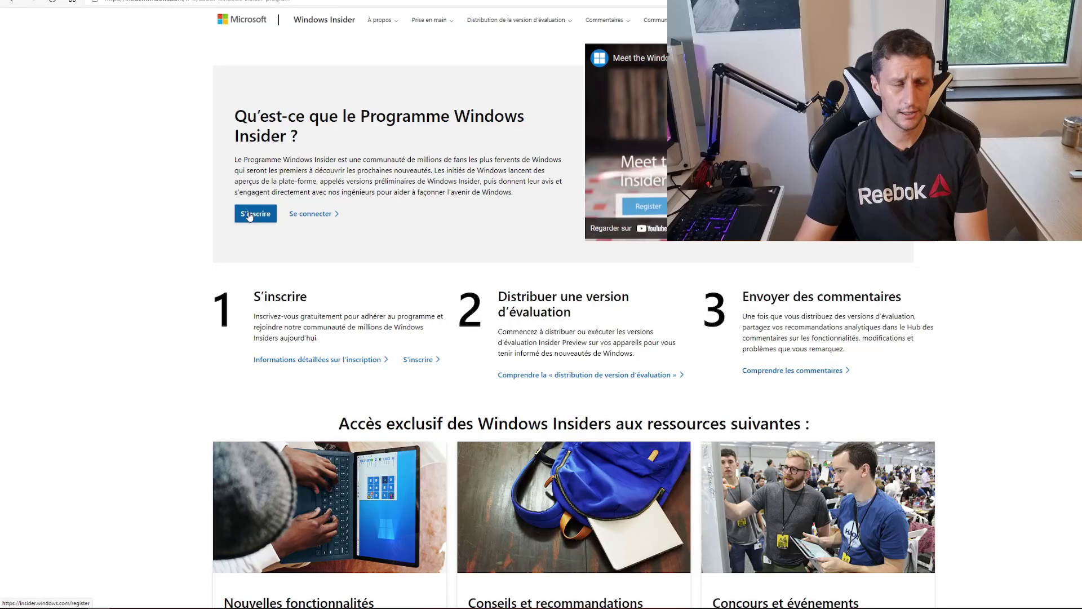
Register for the Windows Insider Program, accept the agreement terms, and proceed to distributing the evaluation version
left_click(265, 218)
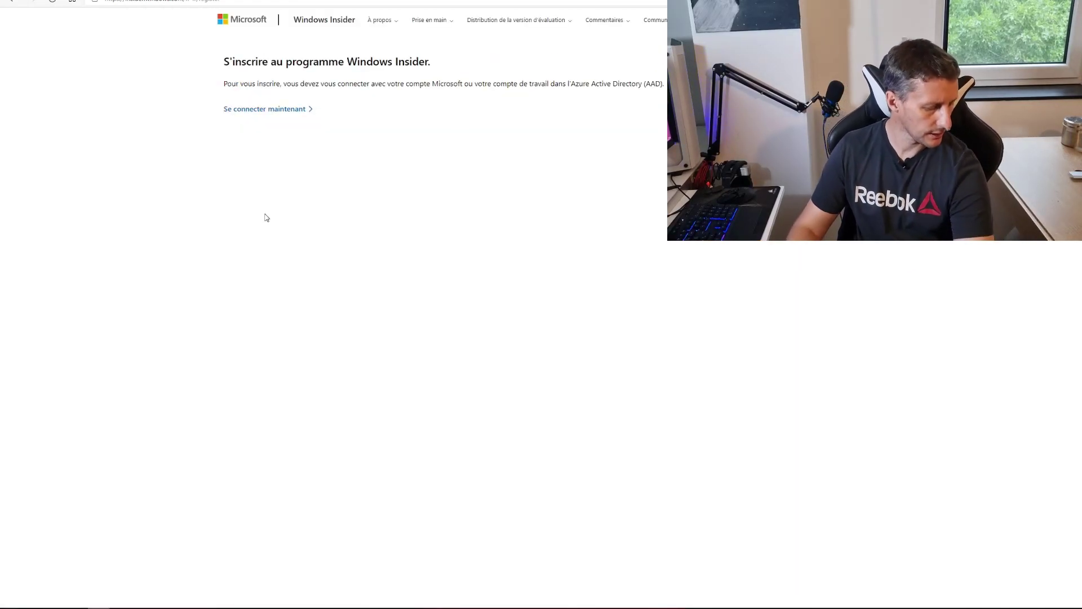
left_click(264, 110)
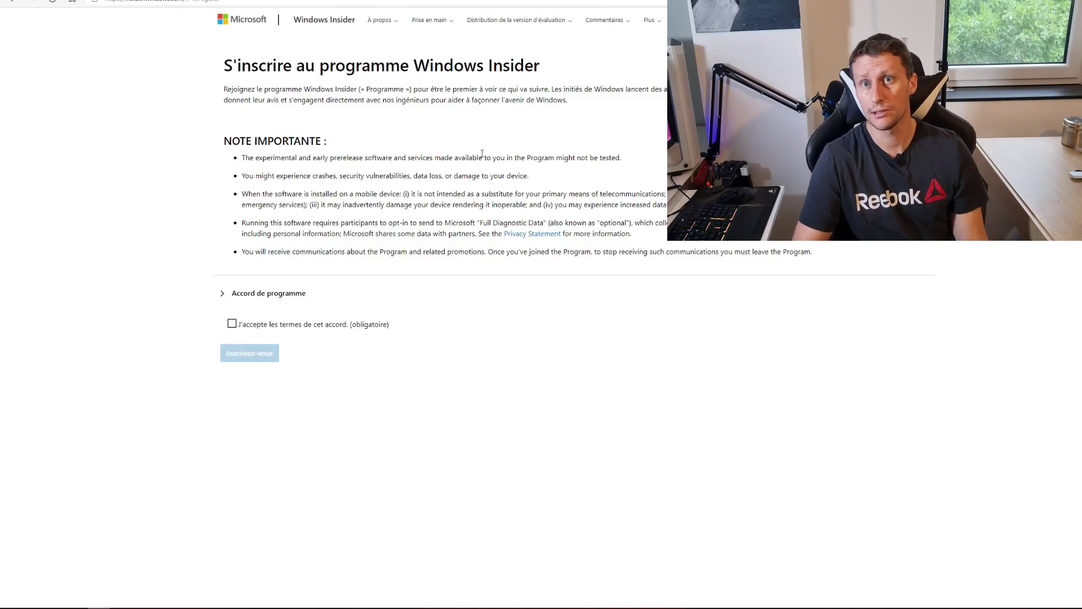
left_click(232, 324)
left_click(249, 354)
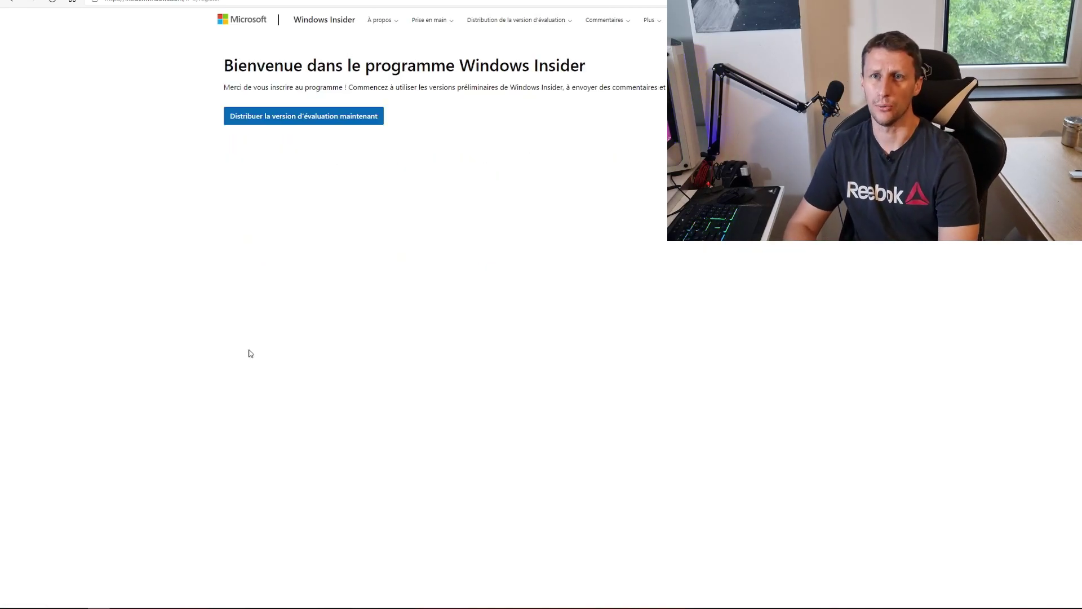
left_click(332, 121)
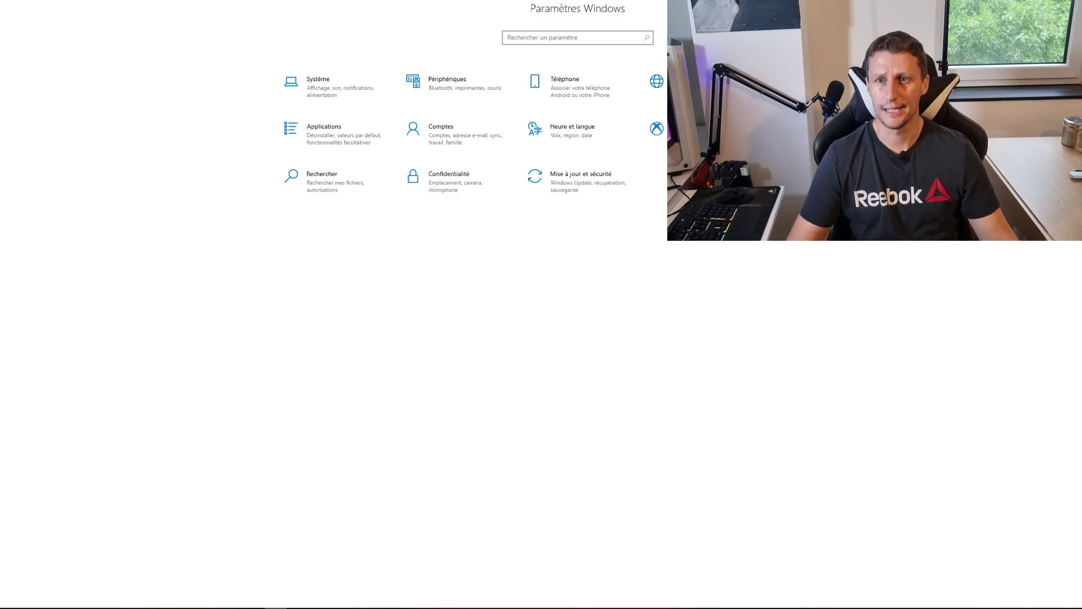
Open the Diagnostics et commentaires privacy settings and choose the diagnostic data option
left_click(488, 176)
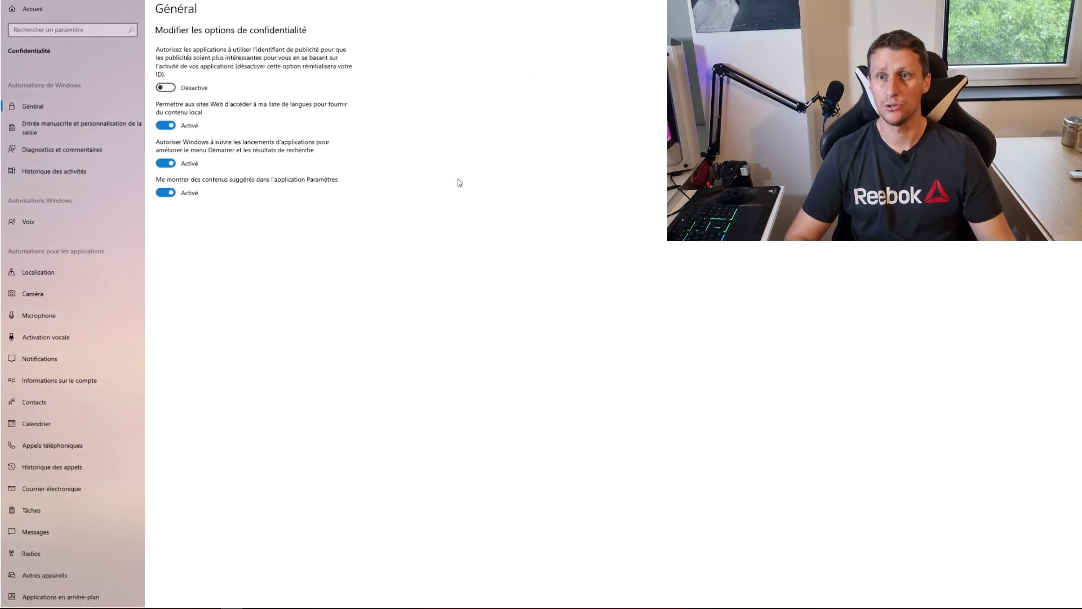
left_click(63, 149)
left_click(160, 150)
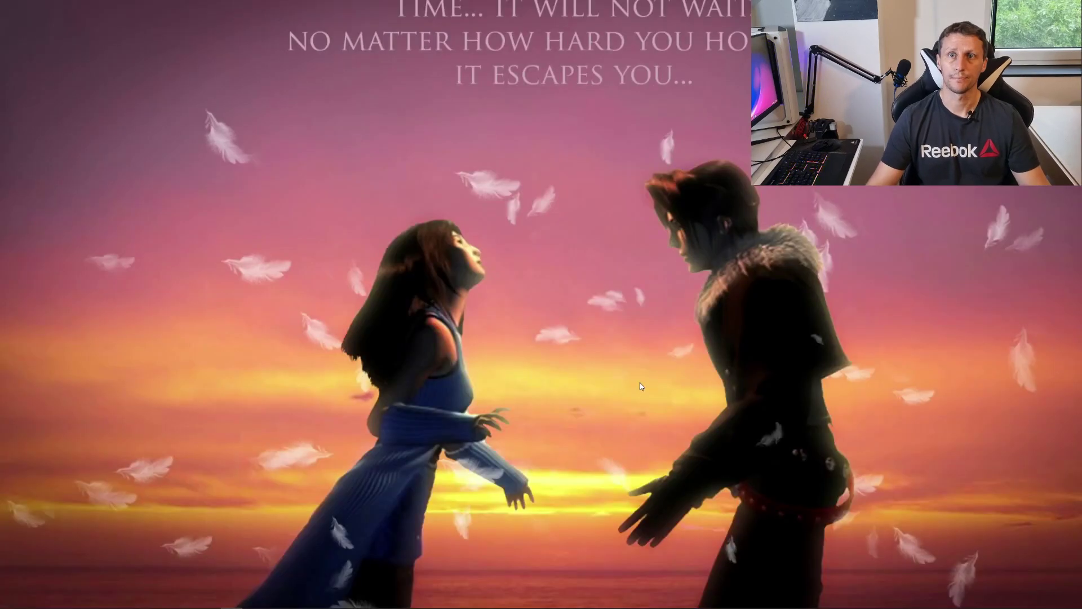
Run windowsdefender://devicesecurity through Exécuter and examine the security processor (TPM) details
left_click(64, 599)
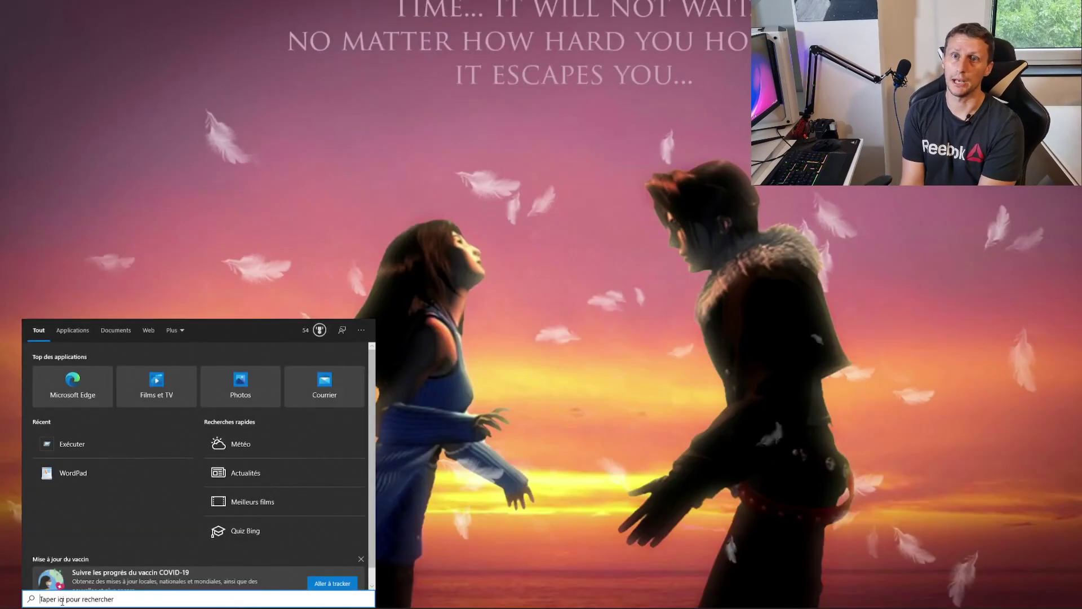
type("e")
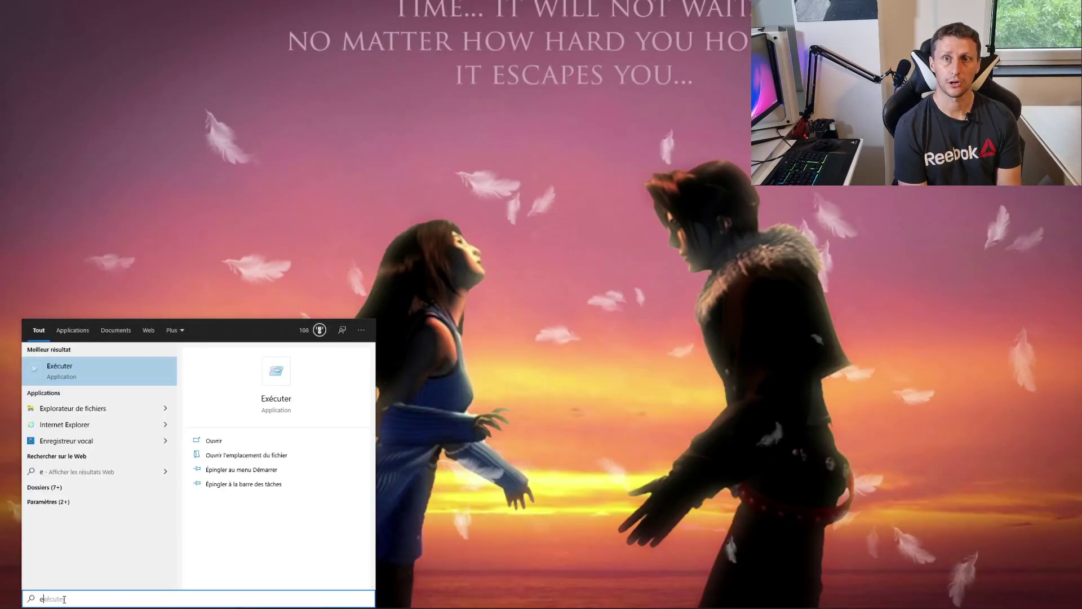
type("xecute")
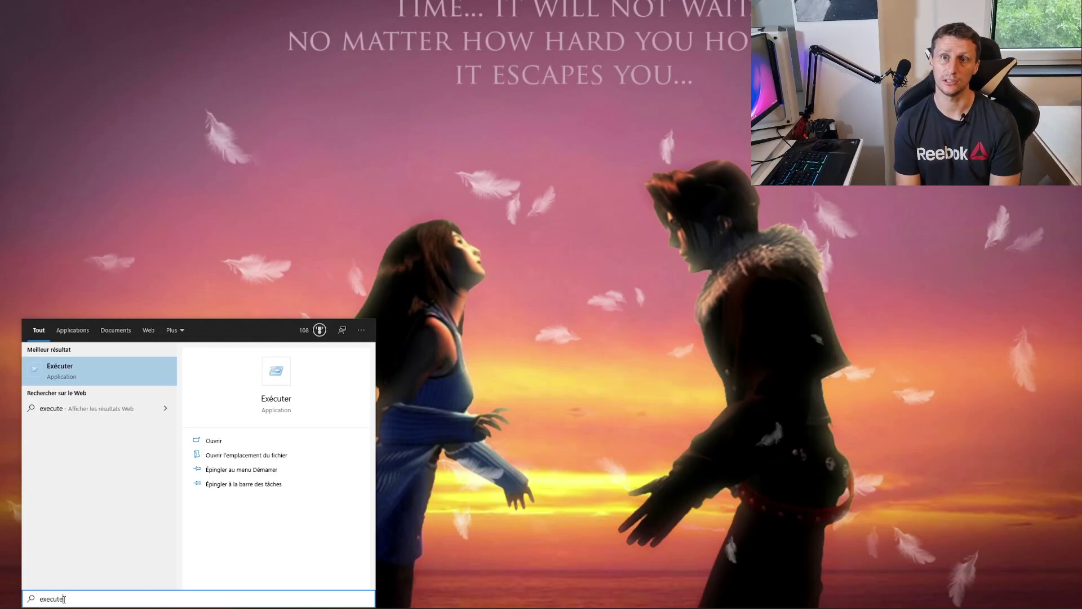
key("Return")
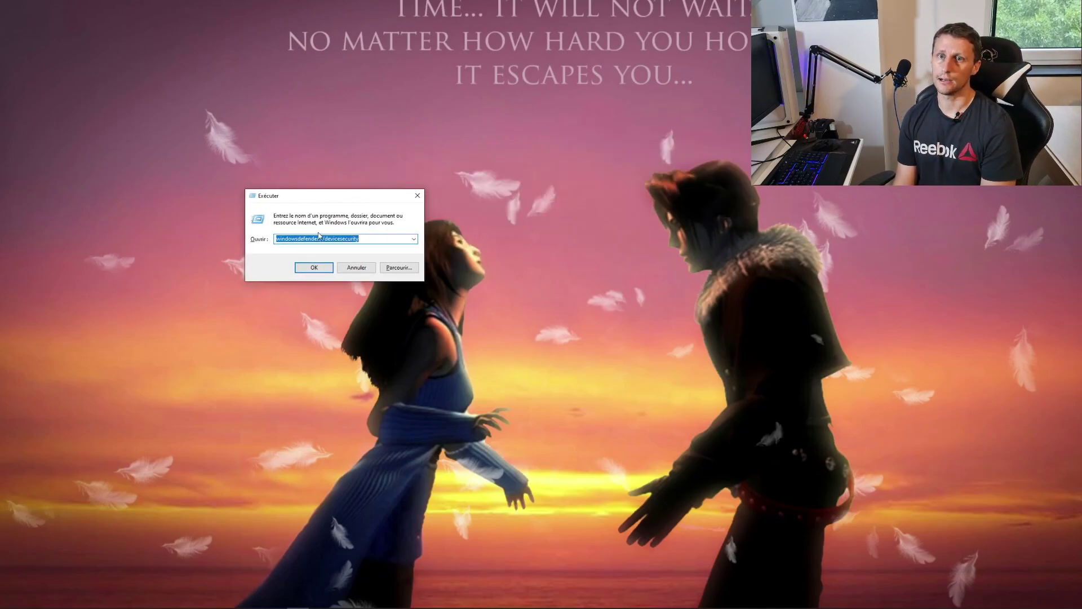
key("BackSpace")
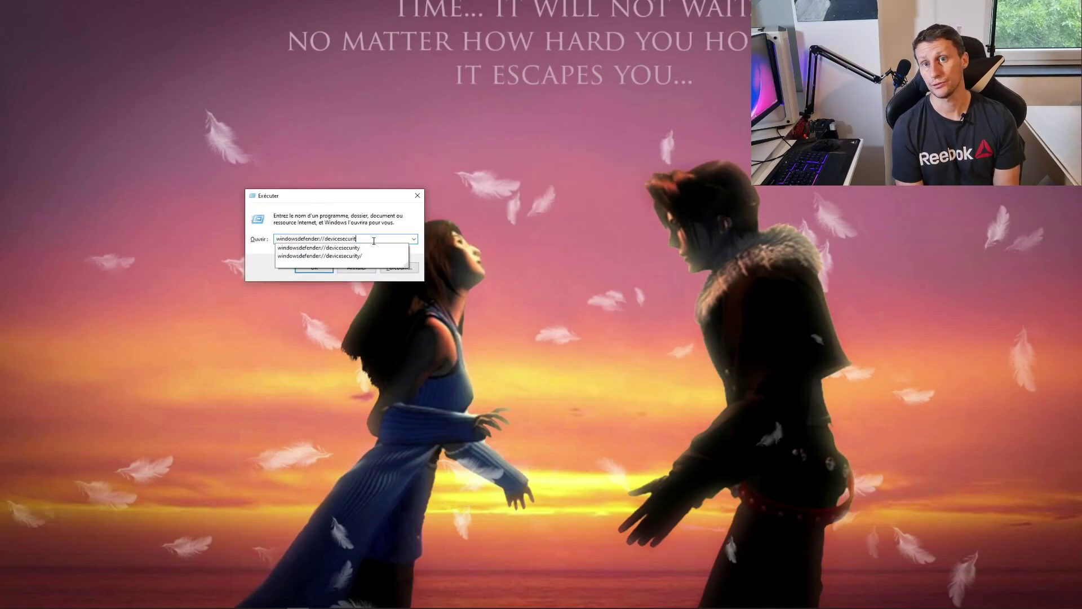
key("Return")
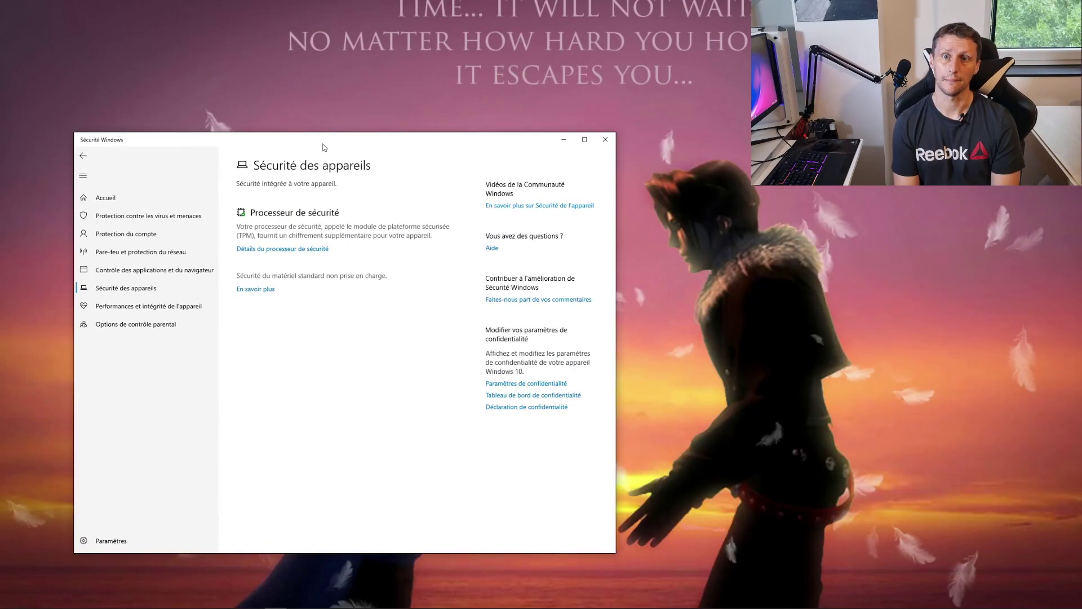
left_click(308, 250)
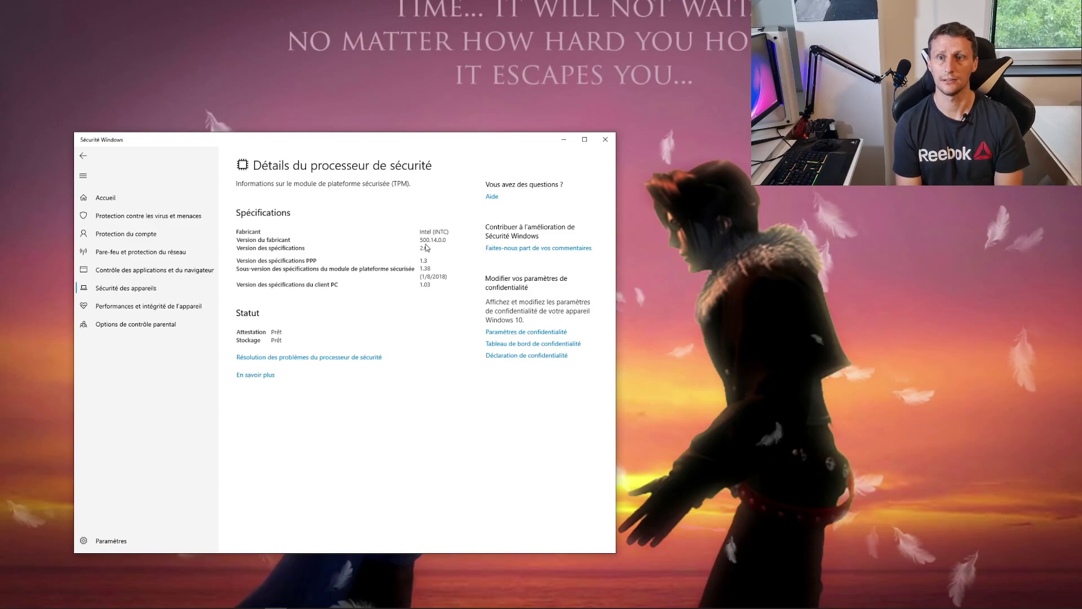
left_click(585, 141)
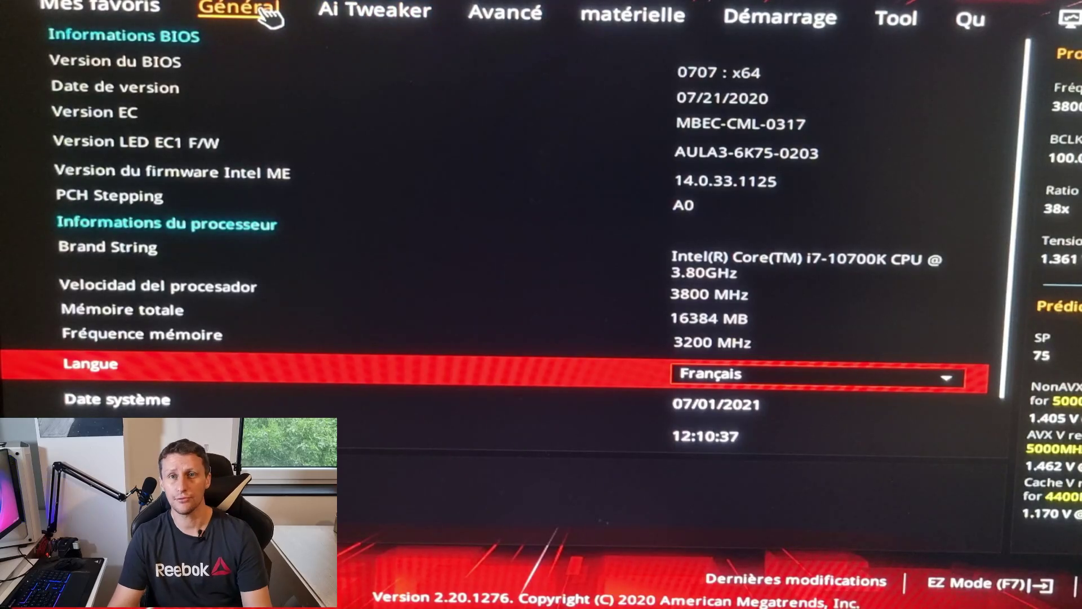
In the BIOS PCH-FW configuration, set PTT to "Activer le TPM du firmware", then save the changes and restart
left_click(513, 15)
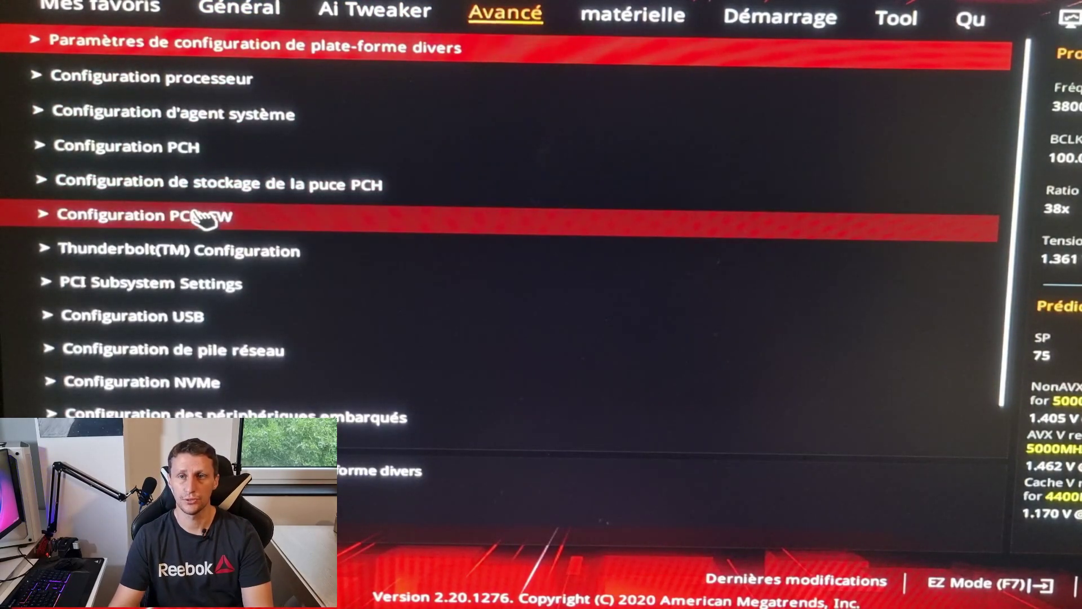
left_click(204, 217)
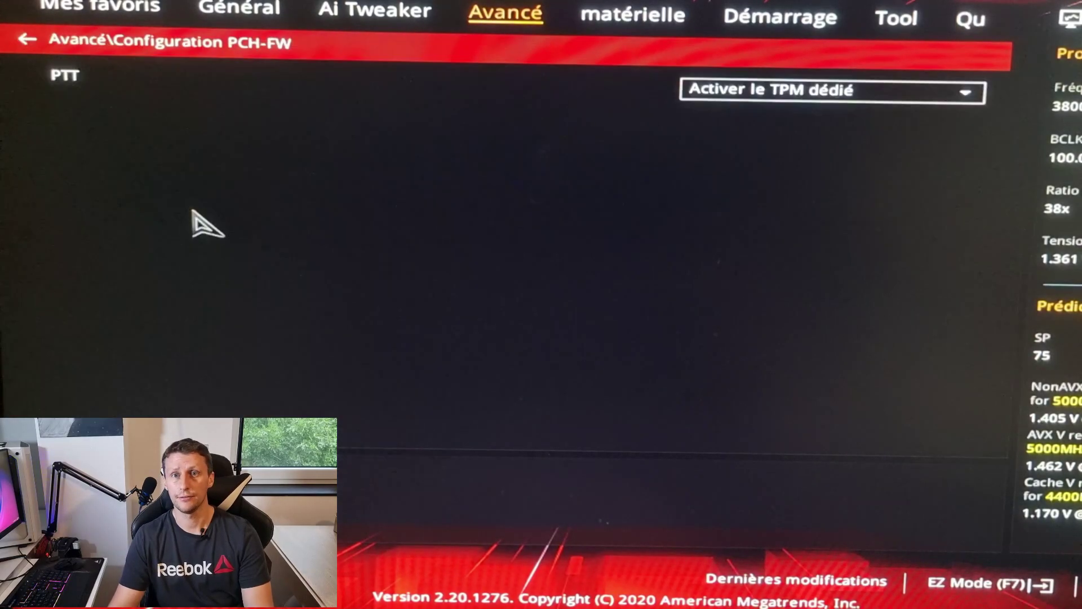
left_click(914, 91)
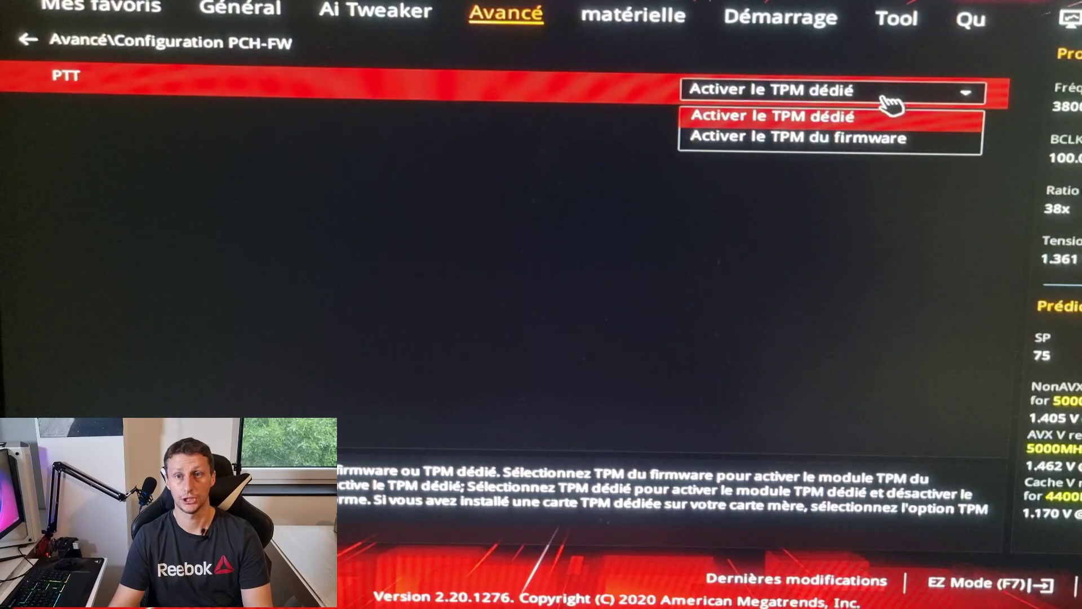
left_click(843, 145)
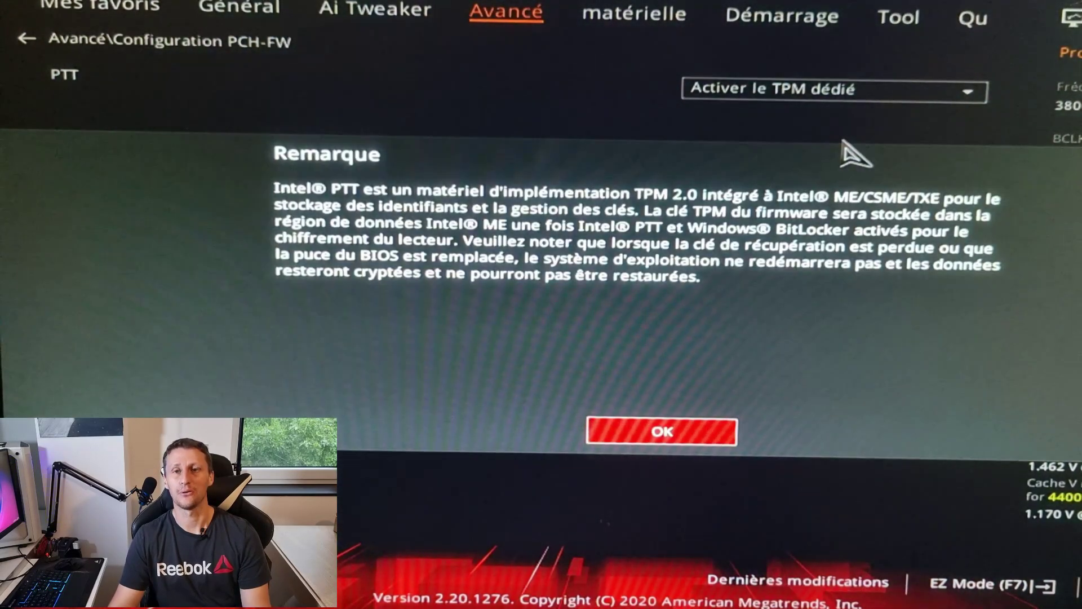
left_click(704, 441)
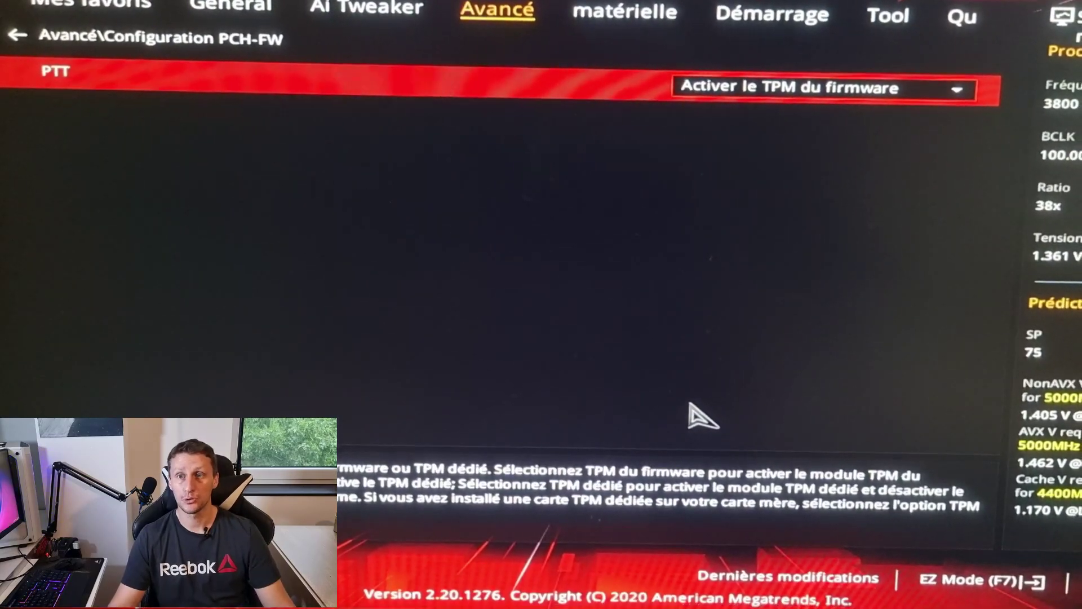
key("F10")
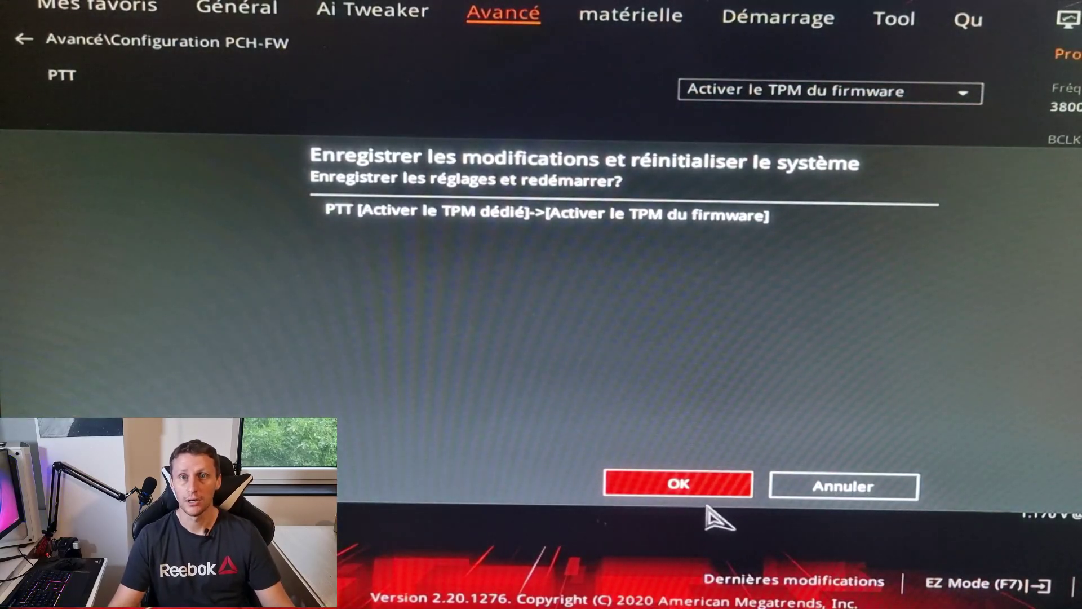
left_click(689, 488)
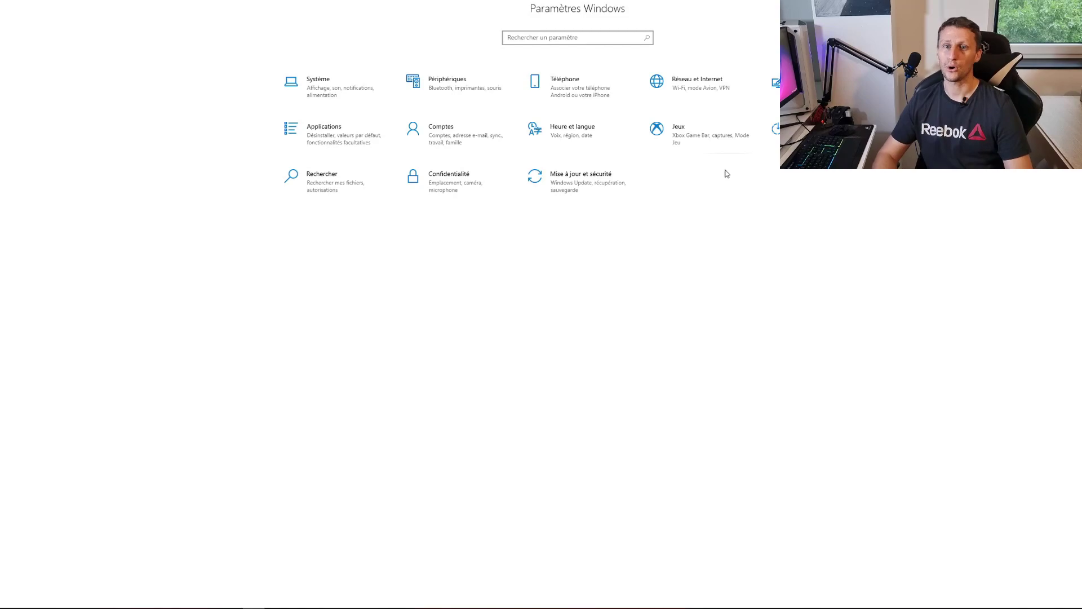
Start joining the Windows Insider Program from the Mise à jour et sécurité settings
left_click(586, 181)
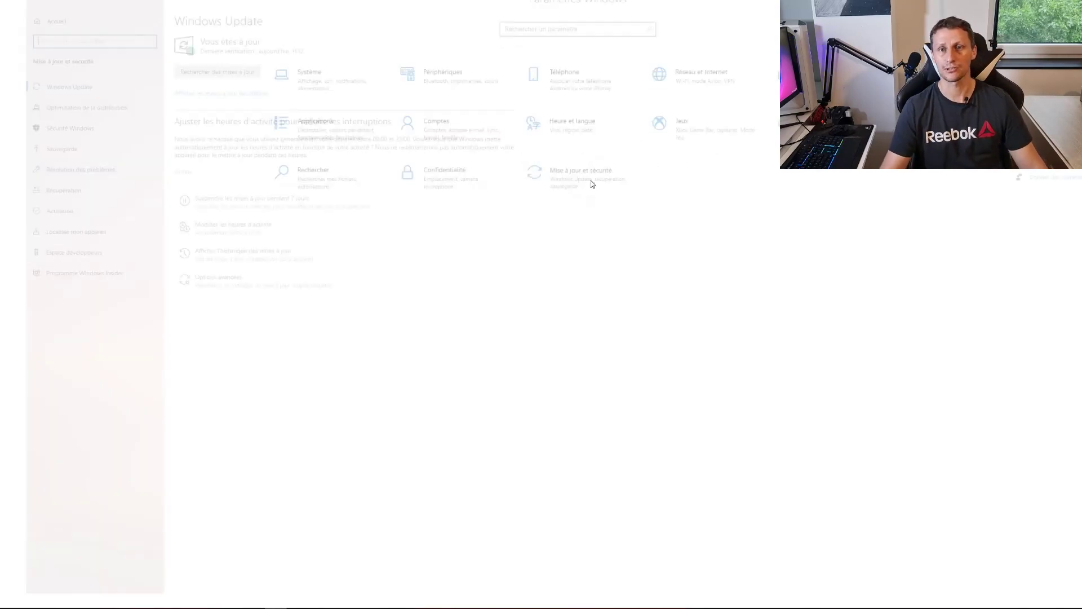
left_click(100, 273)
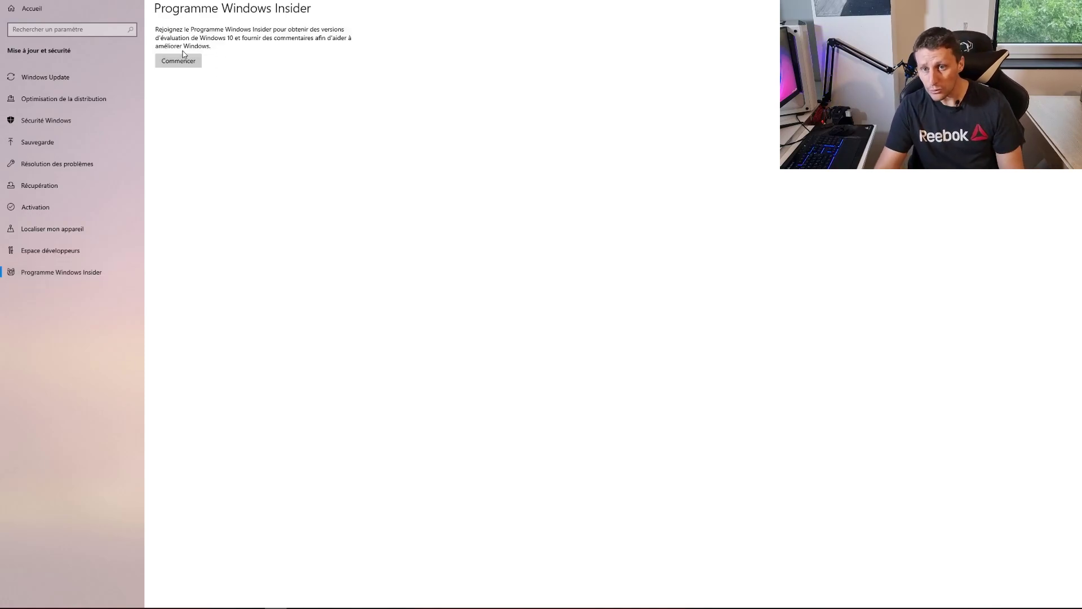
left_click(182, 61)
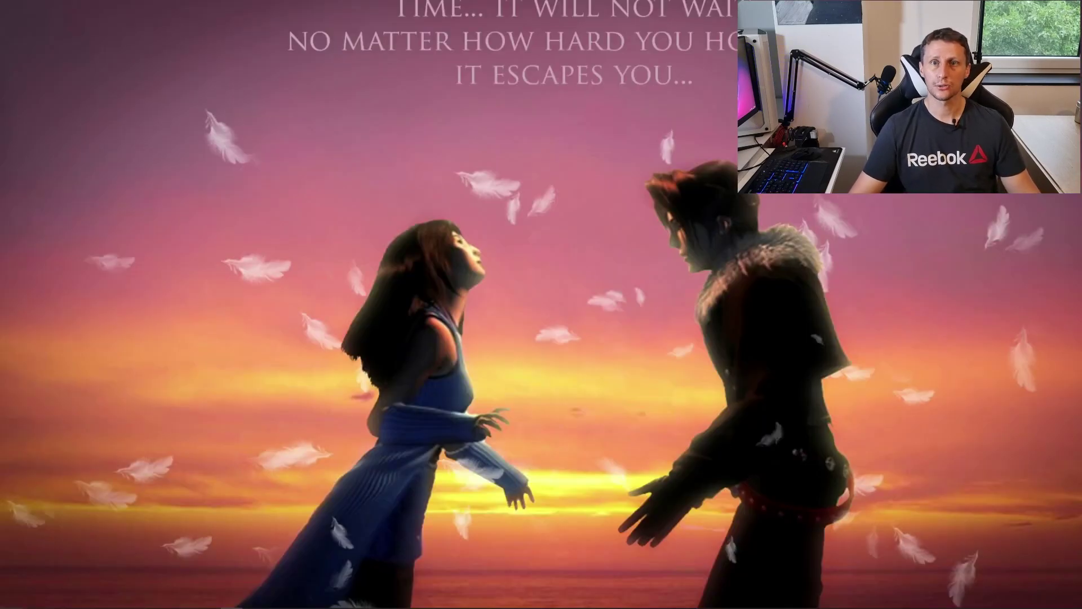
Reopen the Windows settings and go to the Programme Windows Insider page under Mise à jour et sécurité
key("super")
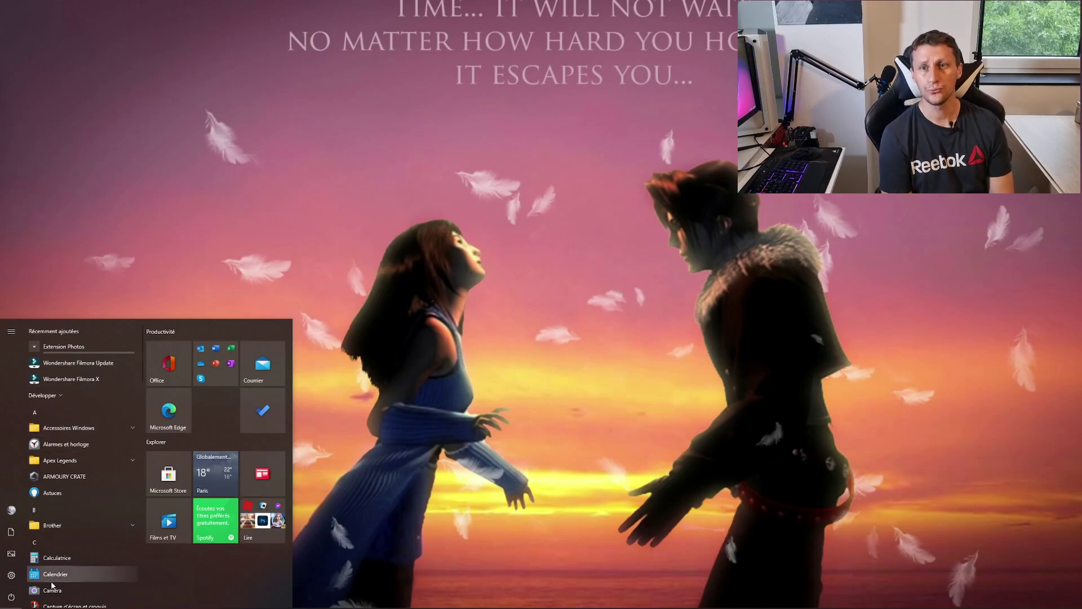
left_click(12, 581)
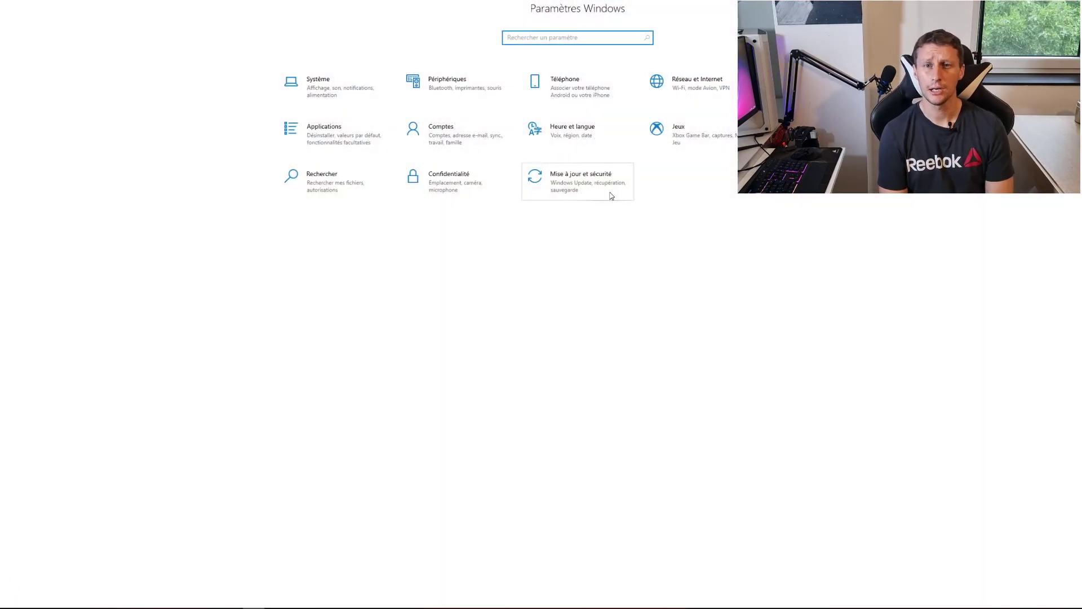
left_click(581, 186)
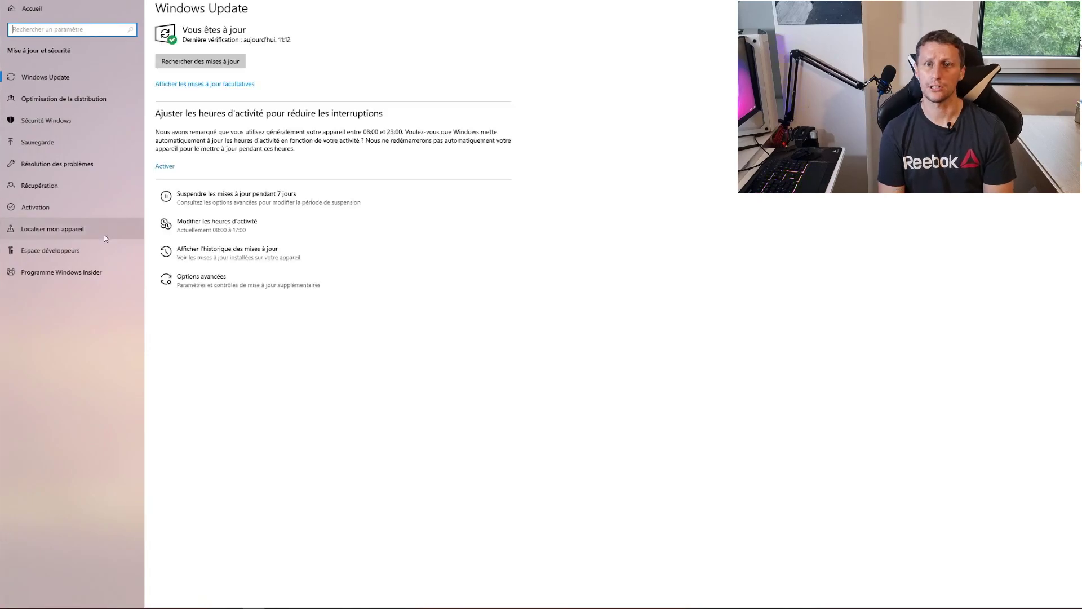
left_click(61, 272)
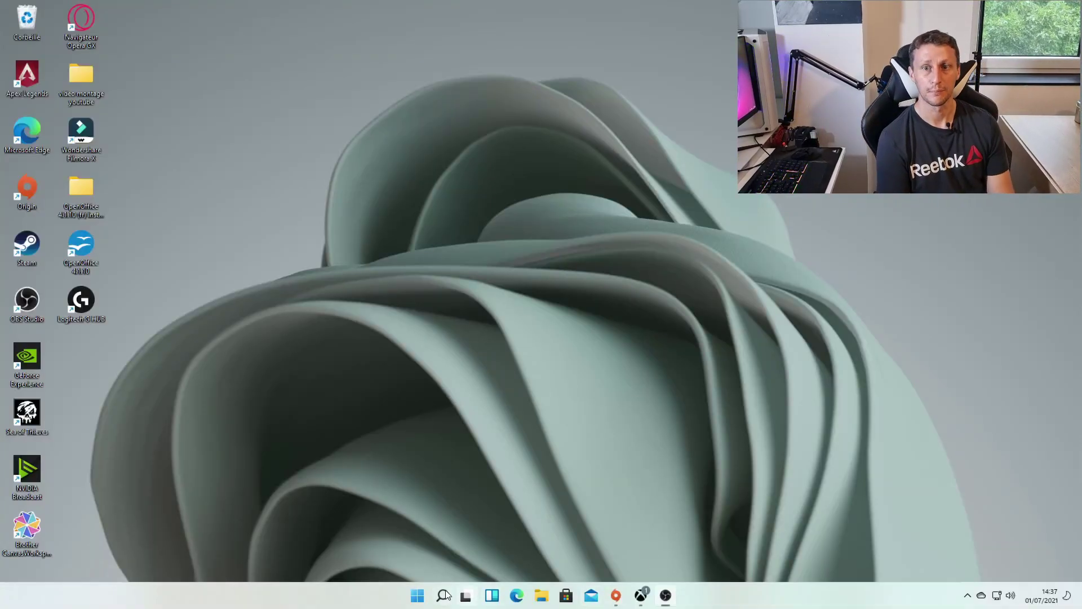
Open the system information in the Windows 11 settings, examine the device and Windows specifications, and return to the System categories
left_click(418, 597)
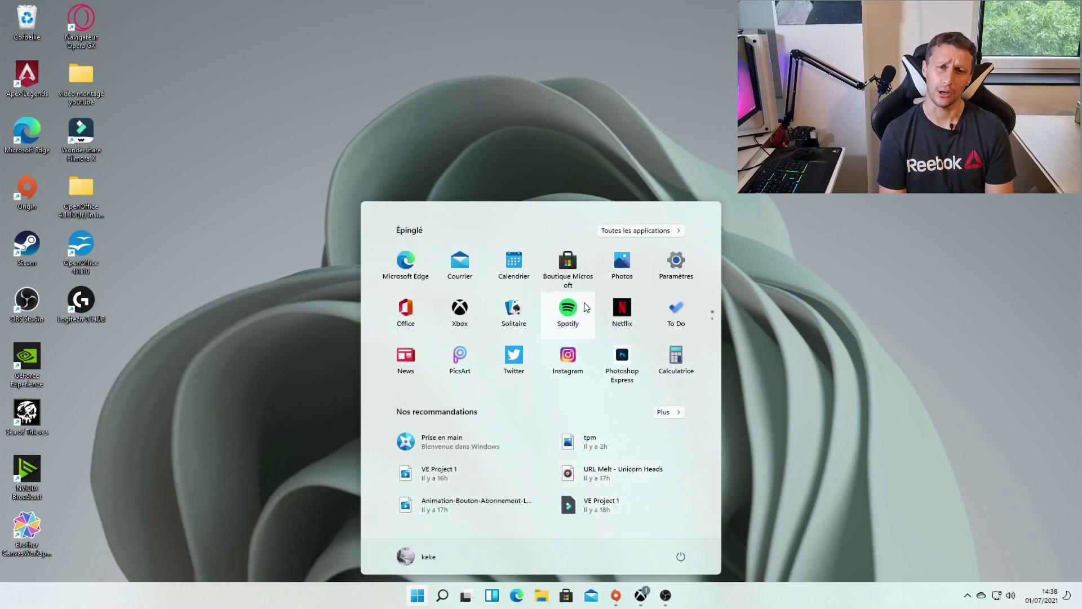
left_click(677, 265)
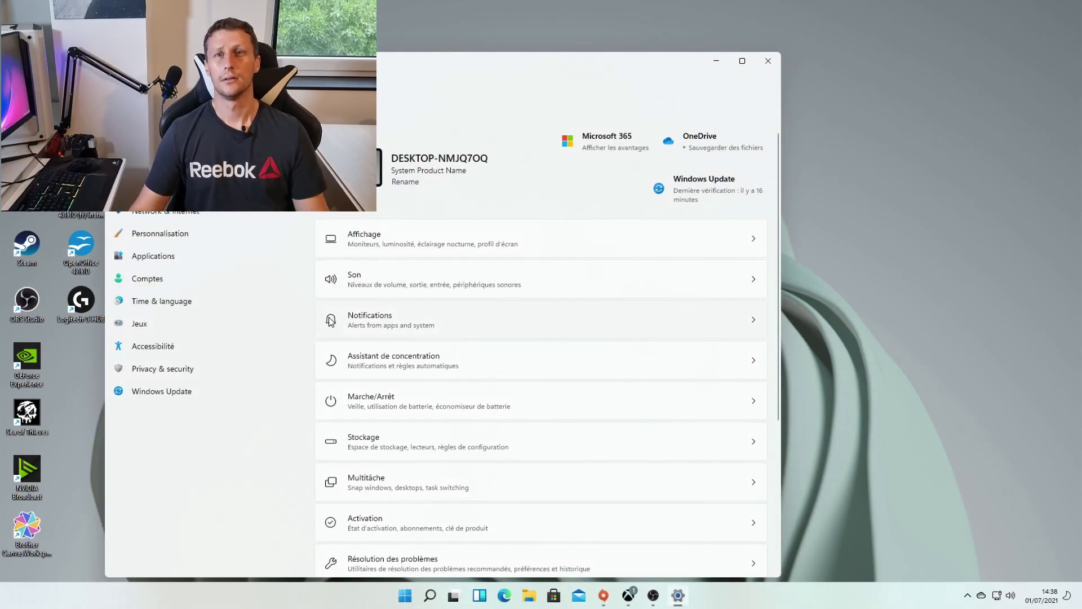
scroll(390, 260, "down", 5)
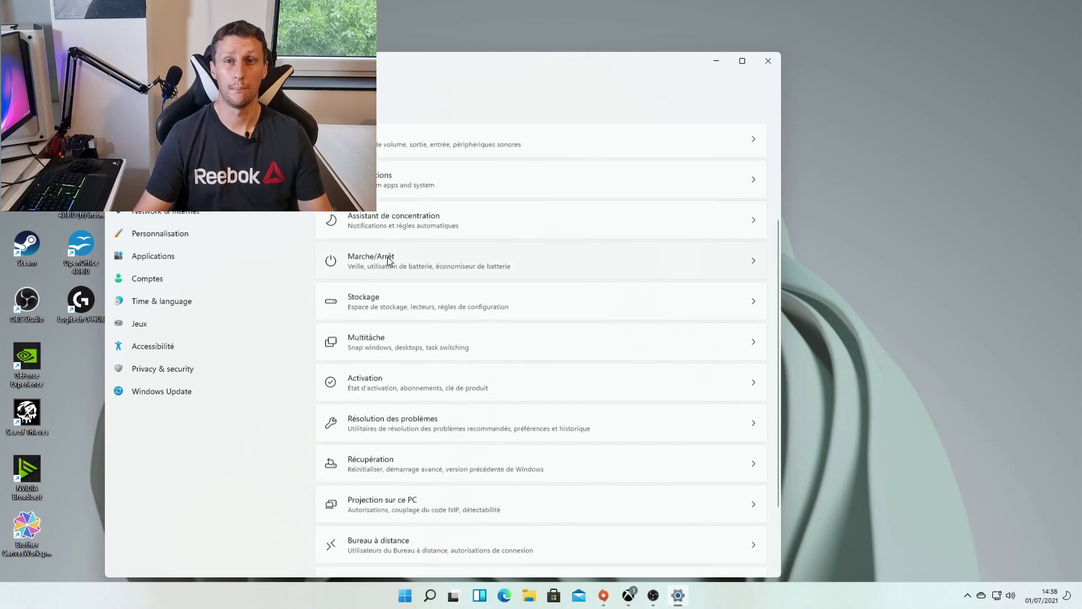
left_click(393, 536)
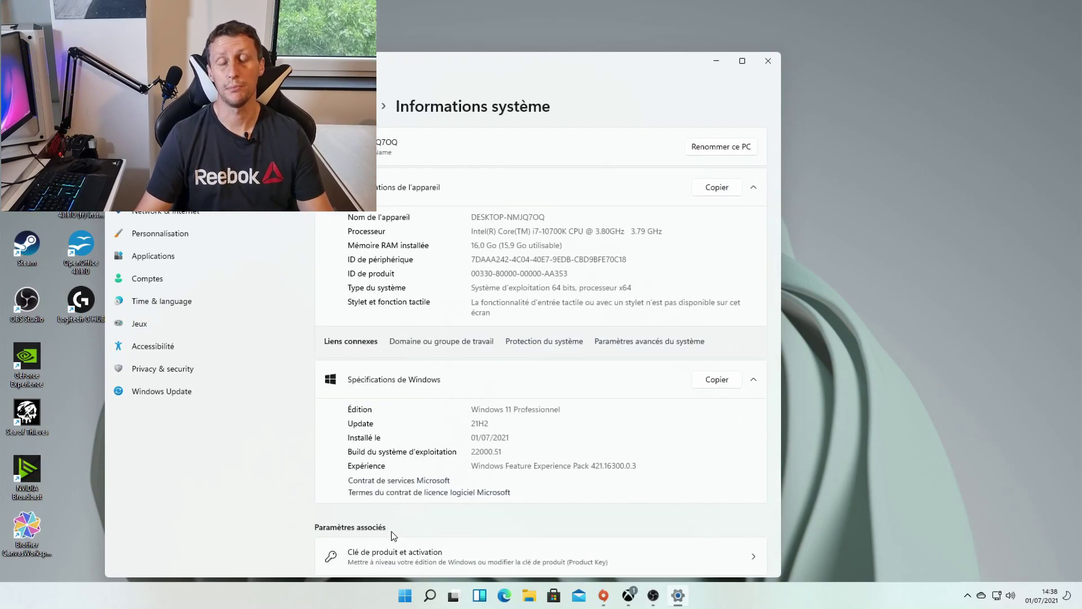
left_click(741, 61)
scroll(494, 246, "down", 3)
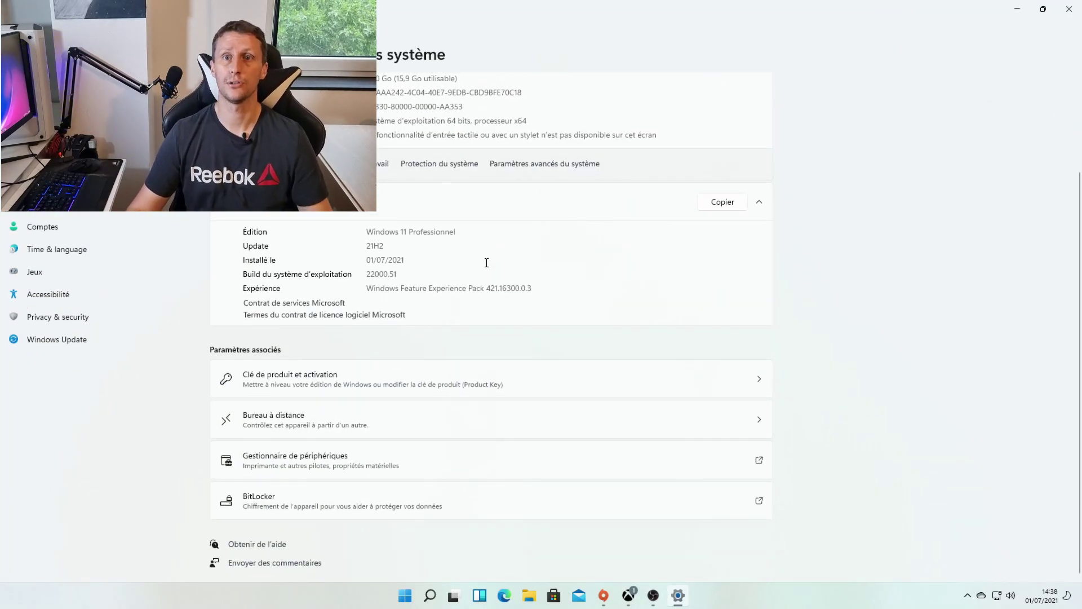
scroll(428, 305, "up", 2)
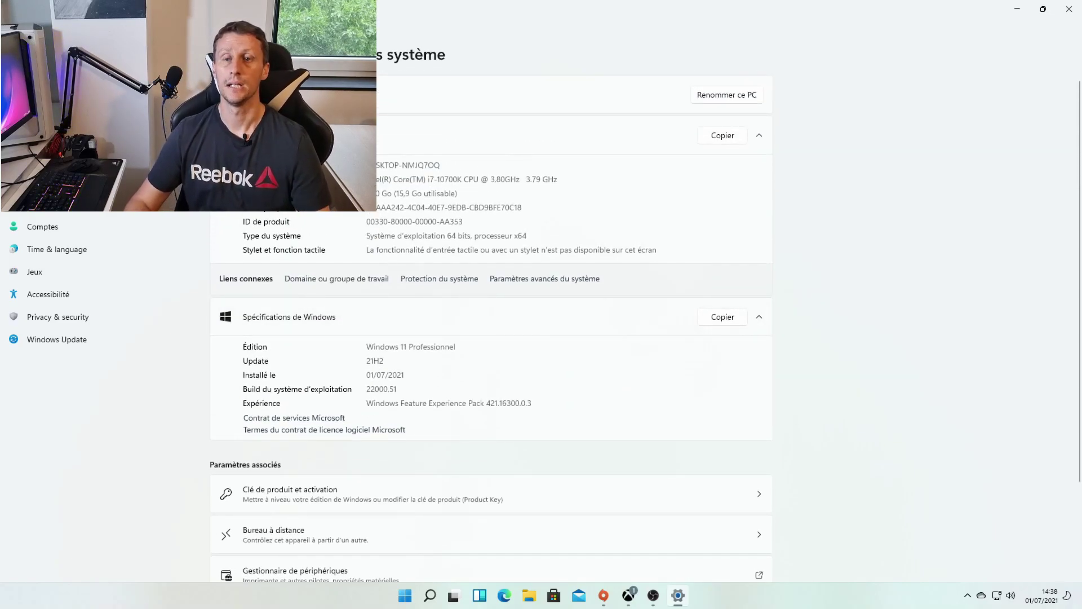
left_click(239, 55)
scroll(440, 242, "down", 3)
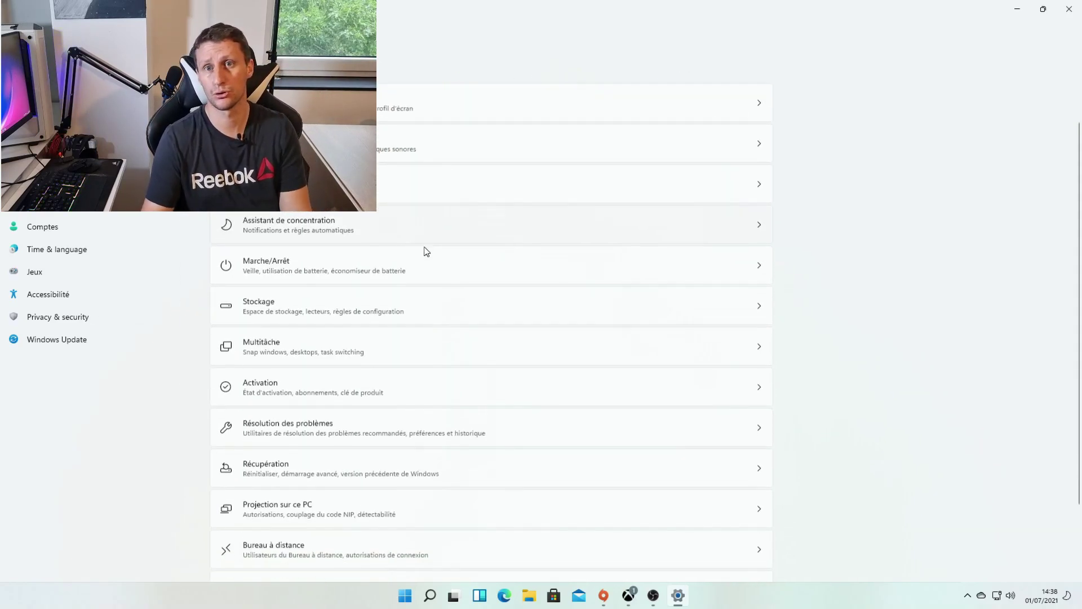
Close the Windows settings and open the Prise en main welcome app from the Start recommendations
scroll(427, 251, "up", 3)
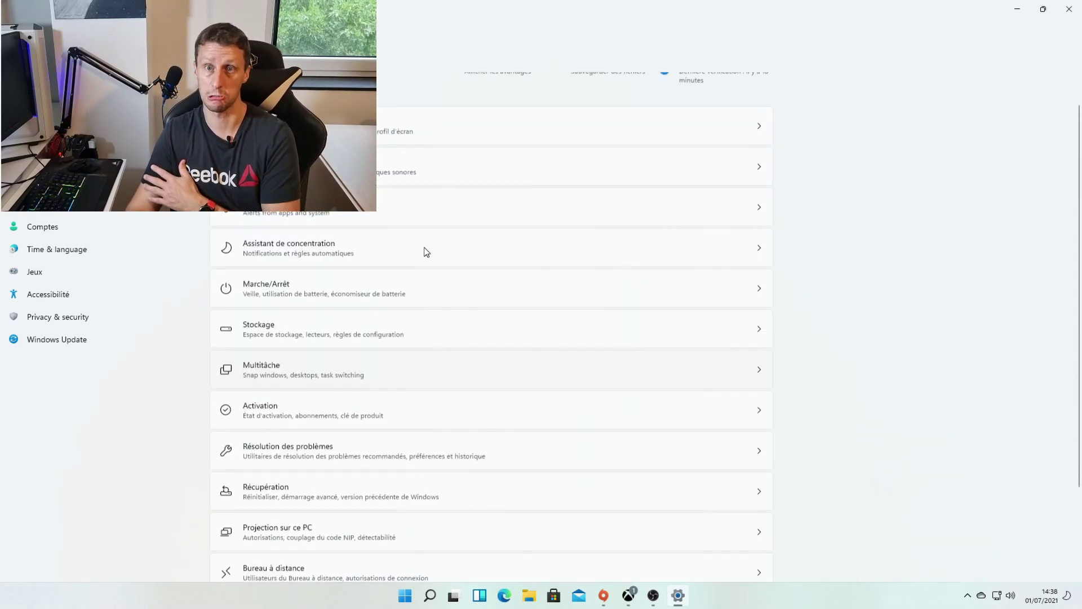
left_click(1064, 11)
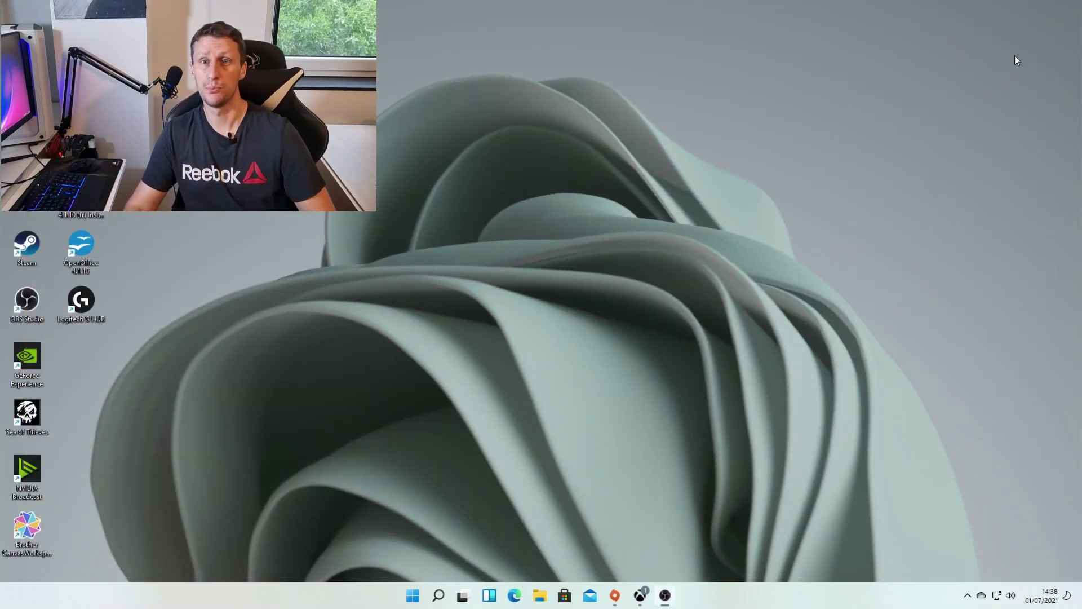
left_click(419, 600)
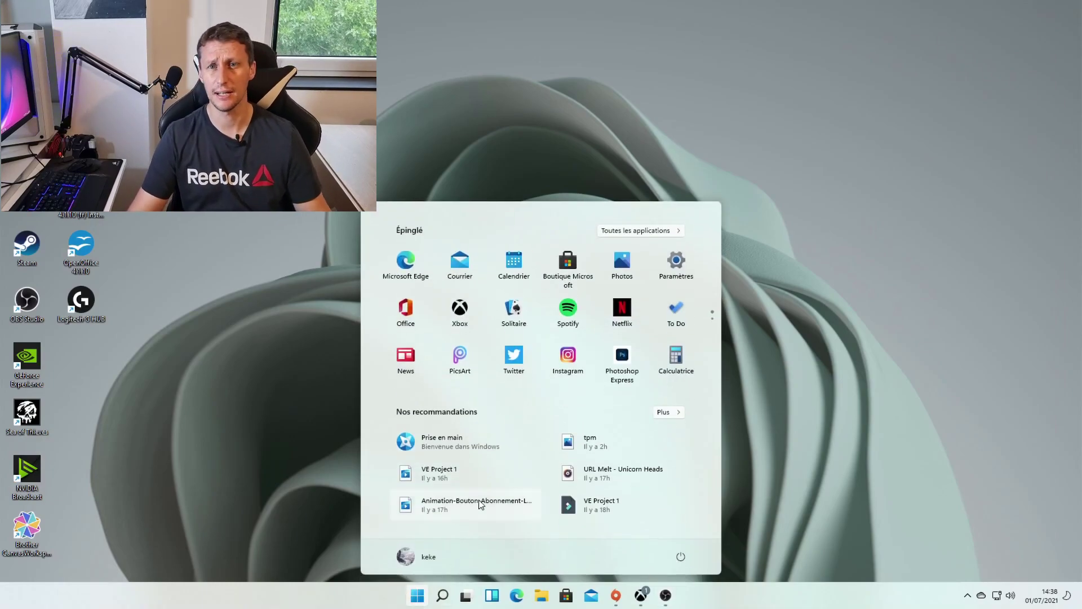
left_click(442, 446)
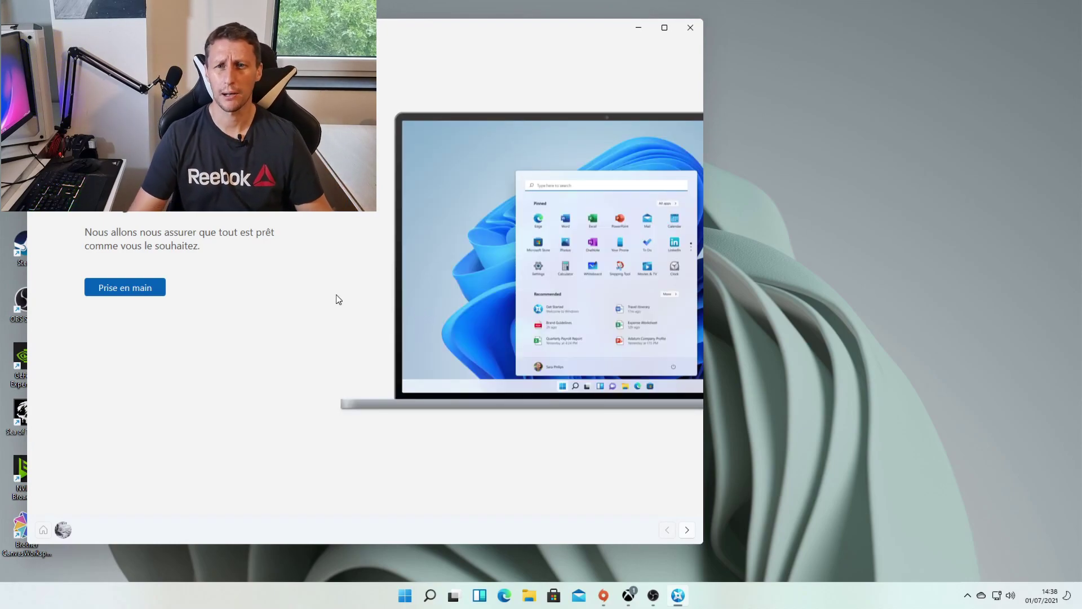
Start the Prise en main tour in a maximized window and open OneDrive from its file management page
left_click(665, 28)
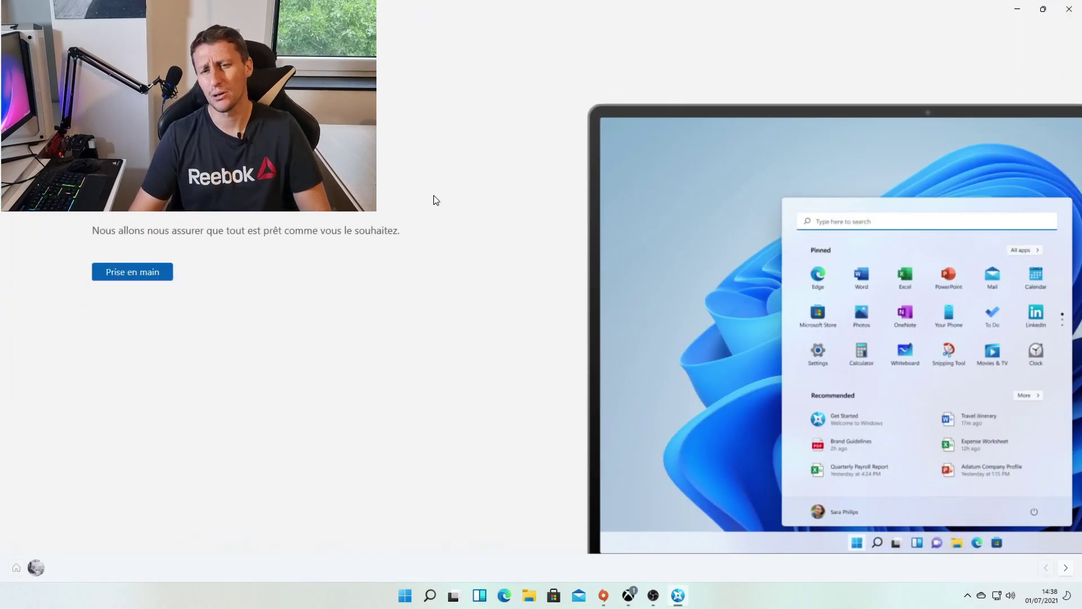
left_click(144, 275)
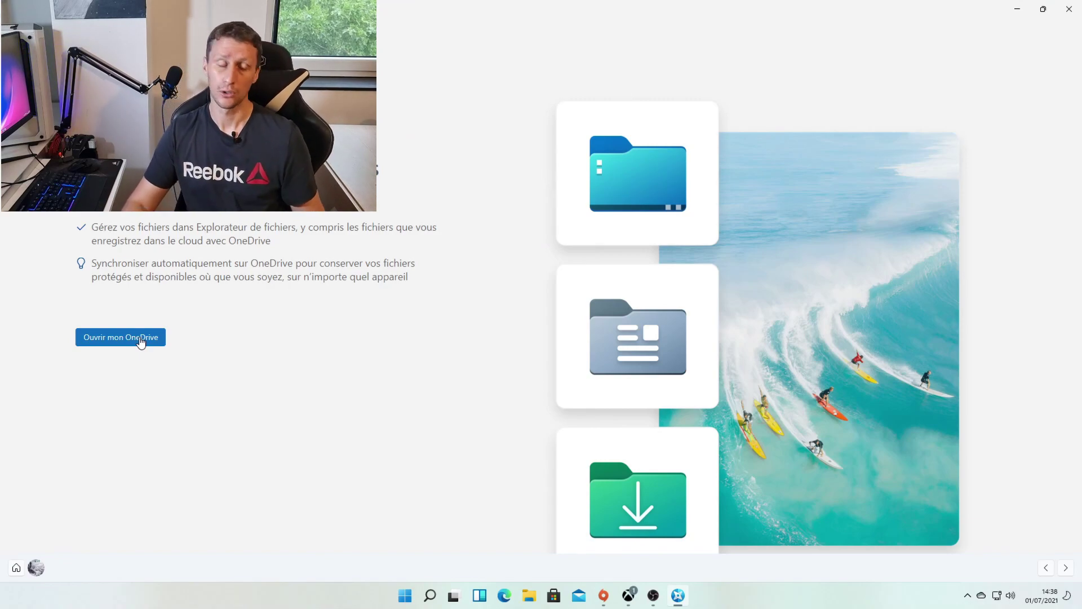
left_click(141, 340)
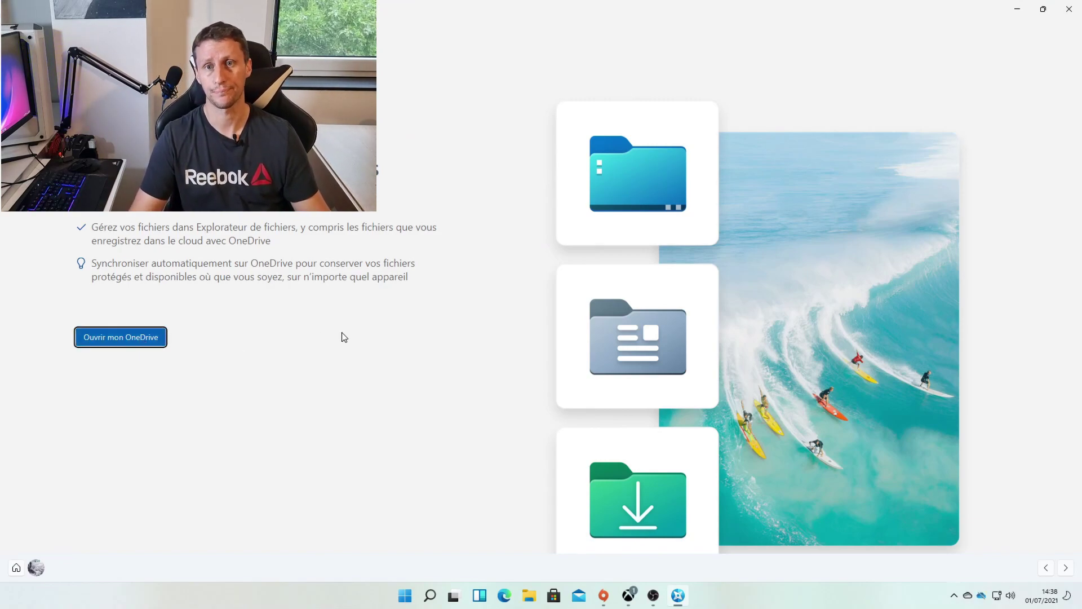